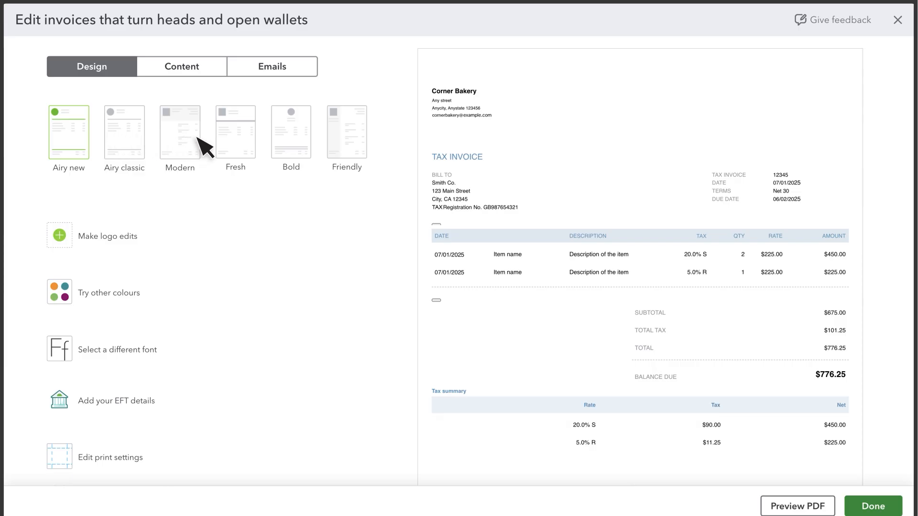
Preview the Fresh and Modern invoice templates and return to the Airy new template
{"action": "left_click", "coordinate": [237, 146]}
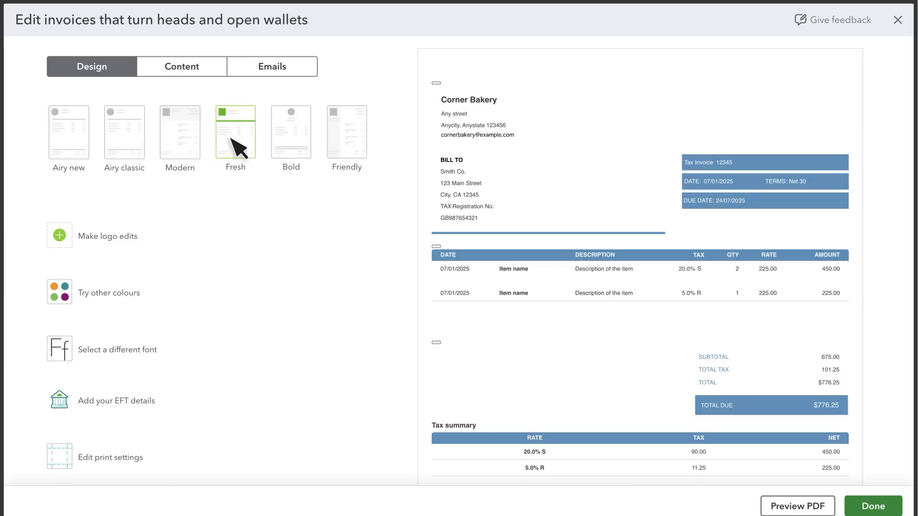
{"action": "left_click", "coordinate": [179, 141]}
{"action": "left_click", "coordinate": [74, 142]}
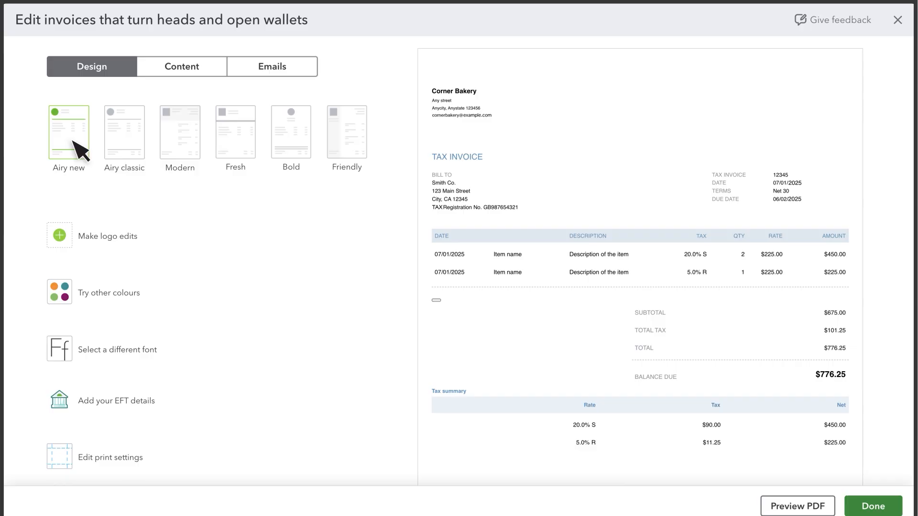
Add the bread loaf image as the invoice logo
{"action": "left_click", "coordinate": [59, 235]}
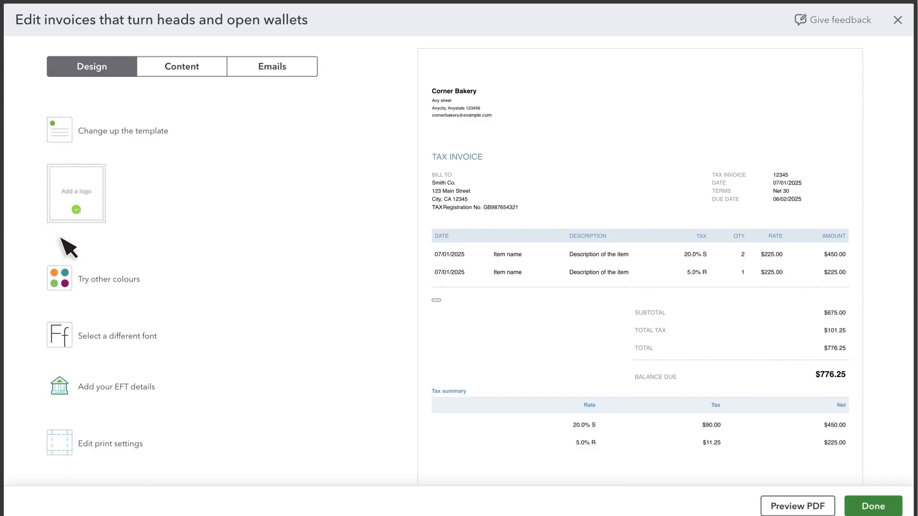
{"action": "left_click", "coordinate": [77, 195]}
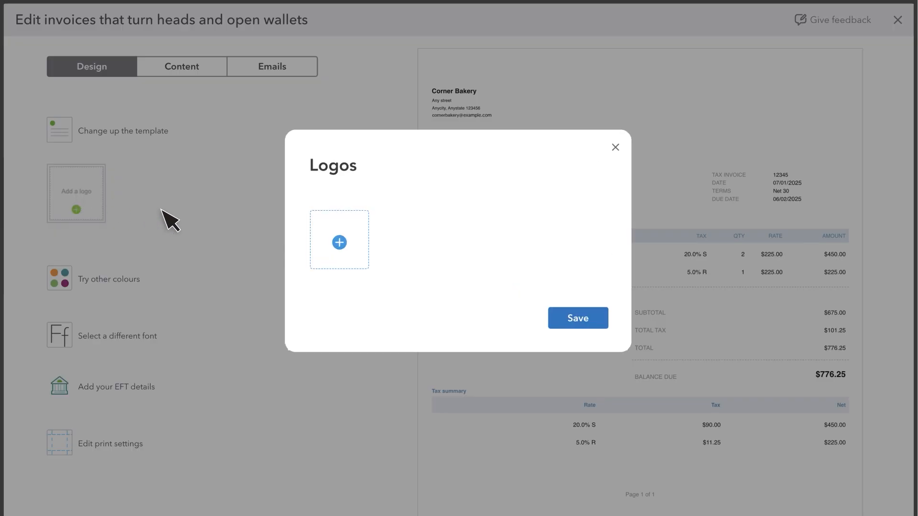
{"action": "left_click", "coordinate": [339, 242]}
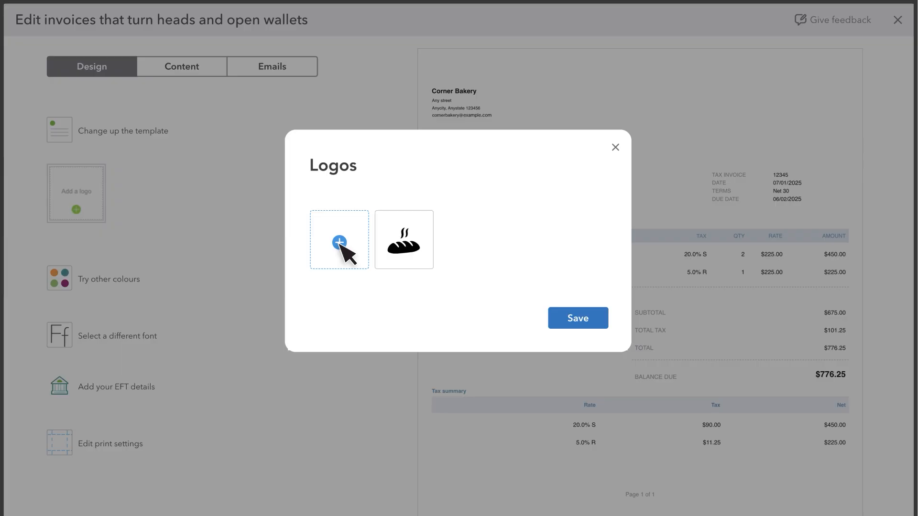
{"action": "left_click", "coordinate": [408, 244]}
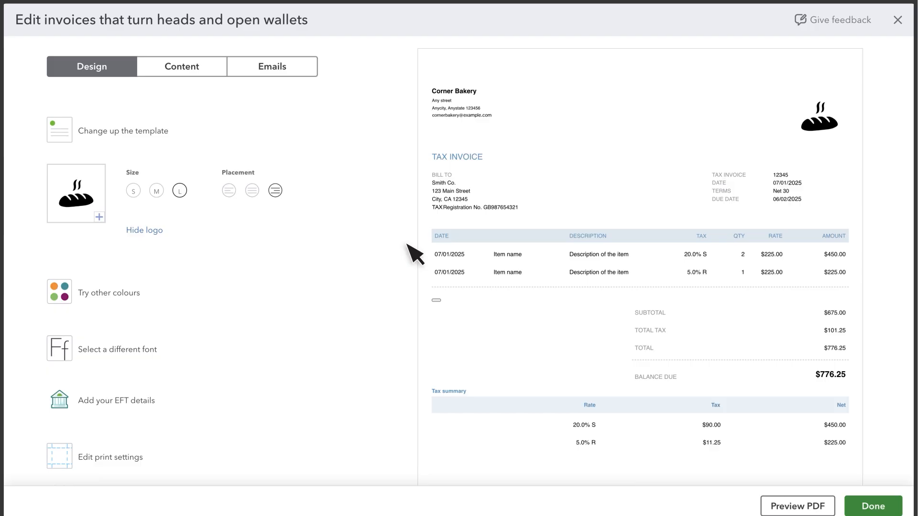
Review the invoice's colour choices and its page margin and print settings
{"action": "left_click", "coordinate": [60, 293]}
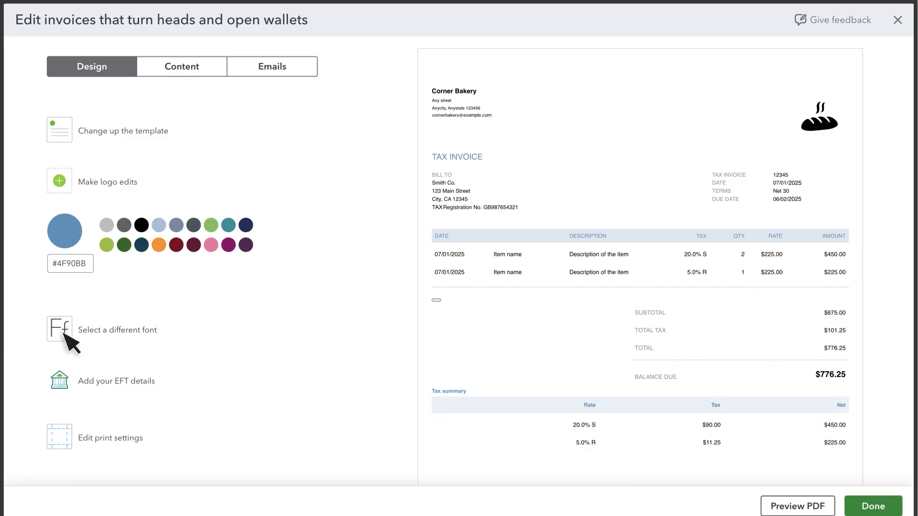
{"action": "left_click", "coordinate": [67, 438]}
{"action": "scroll", "coordinate": [65, 391], "scroll_direction": "down", "scroll_amount": 3}
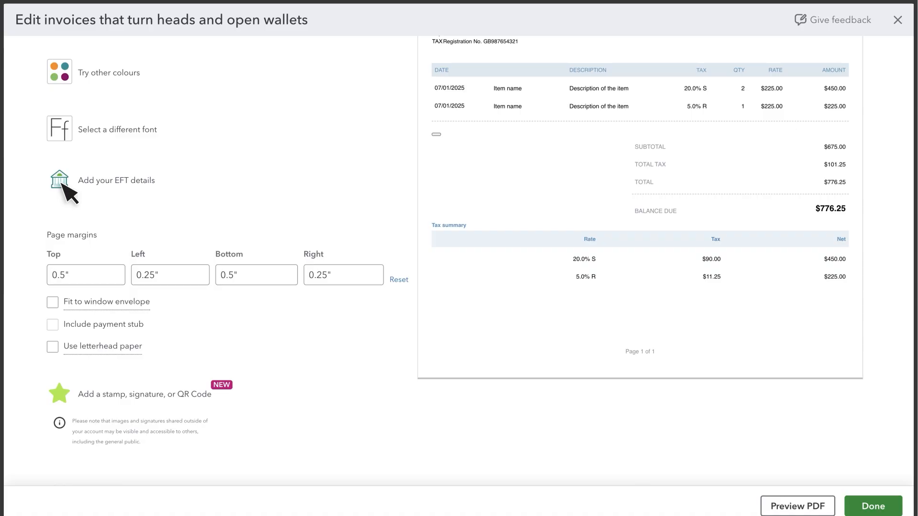
{"action": "scroll", "coordinate": [149, 113], "scroll_direction": "up", "scroll_amount": 5}
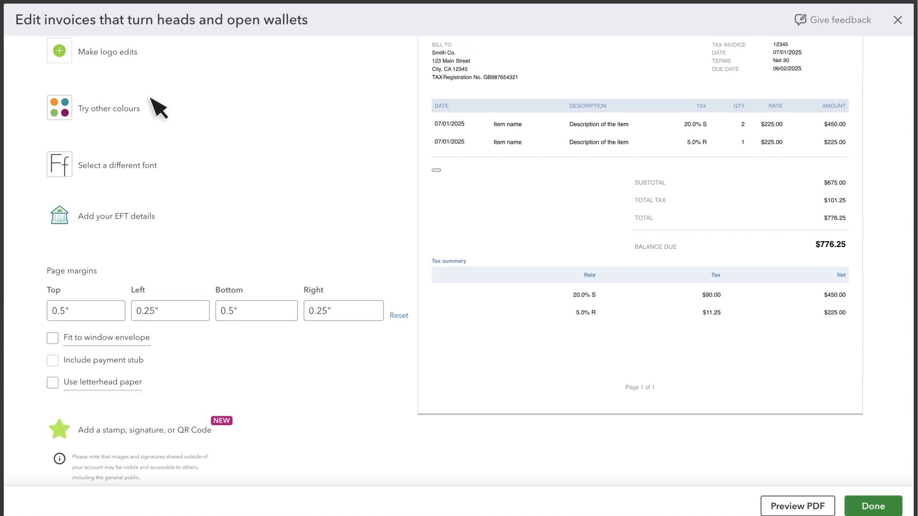
In the header content, rename the estimate form to "Fixed Estimate" and turn off custom transaction numbers
{"action": "left_click", "coordinate": [181, 69]}
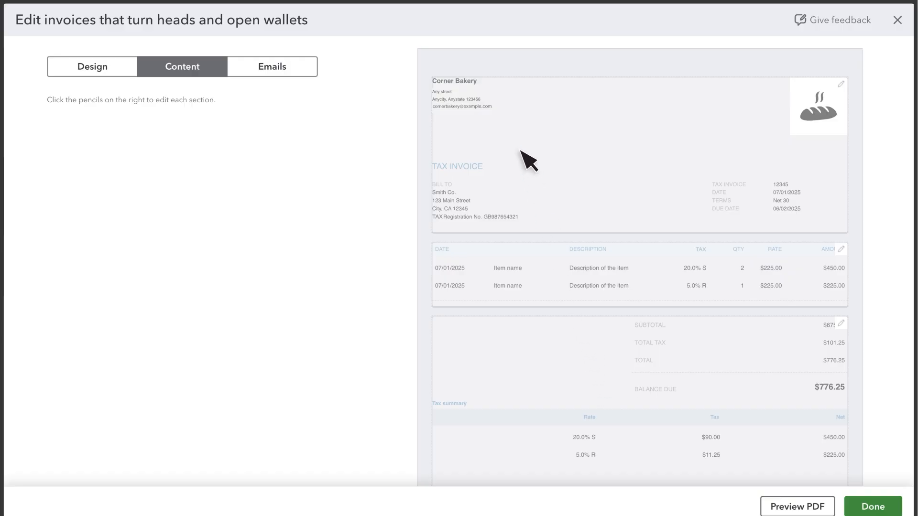
{"action": "left_click", "coordinate": [528, 162]}
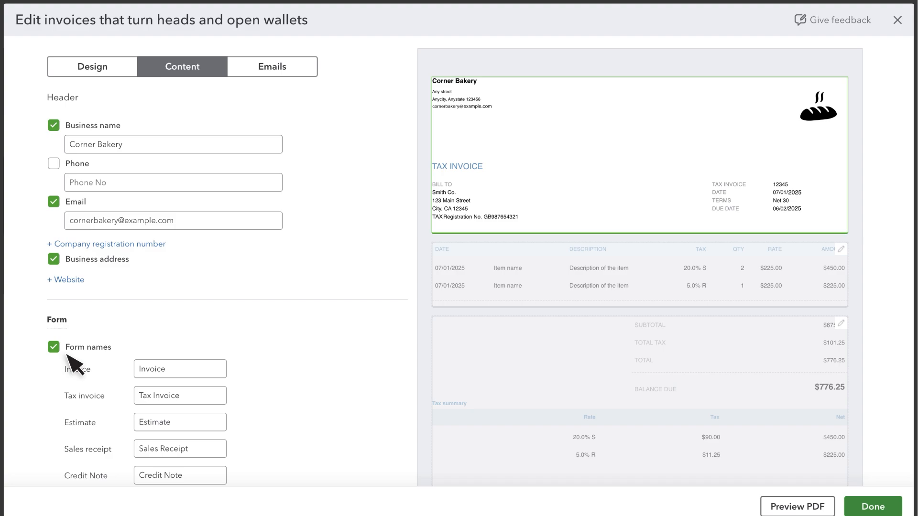
{"action": "double_click", "coordinate": [169, 423]}
{"action": "type", "text": "Fixed Estimate"}
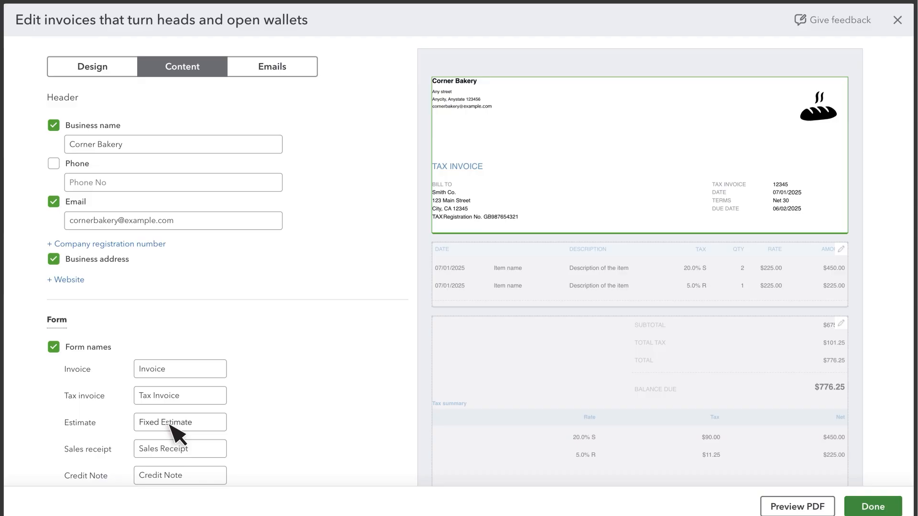
{"action": "scroll", "coordinate": [170, 432], "scroll_direction": "down", "scroll_amount": 5}
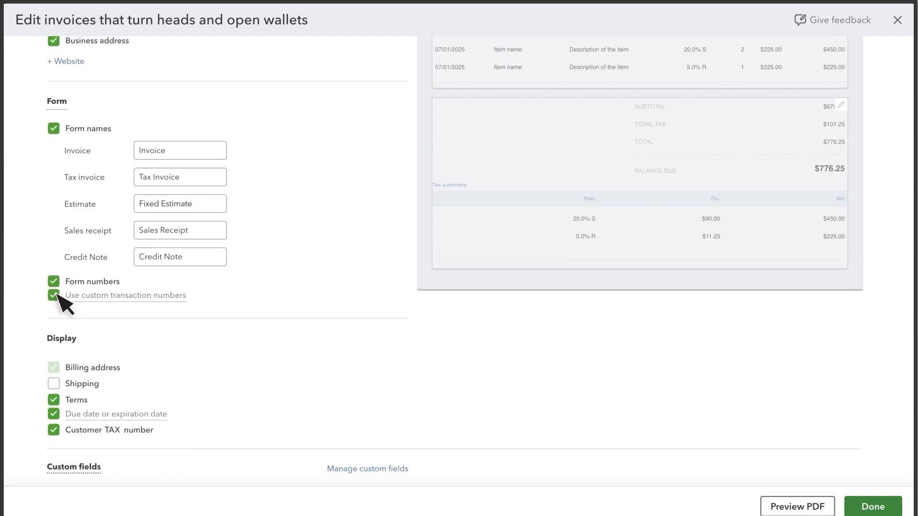
{"action": "left_click", "coordinate": [54, 295]}
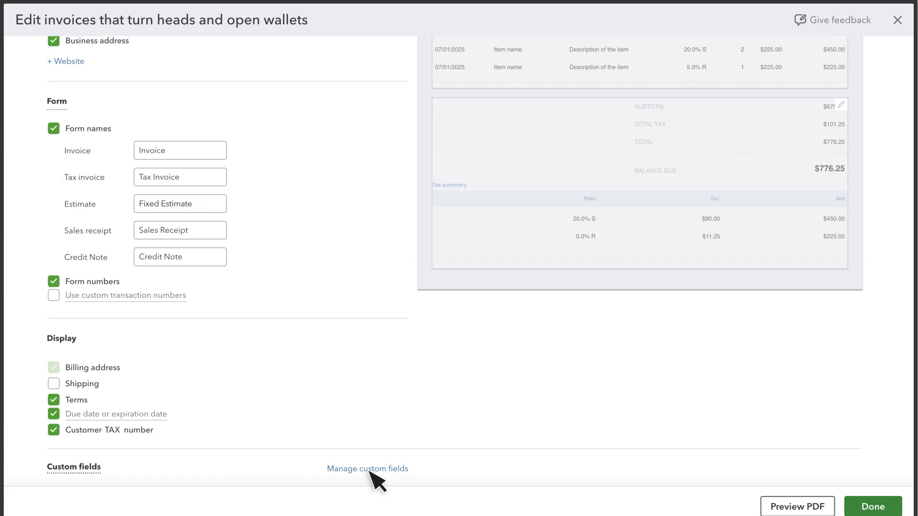
In the invoice's table section, show the account summary and move the Tax column ahead of Description
{"action": "scroll", "coordinate": [491, 368], "scroll_direction": "up", "scroll_amount": 5}
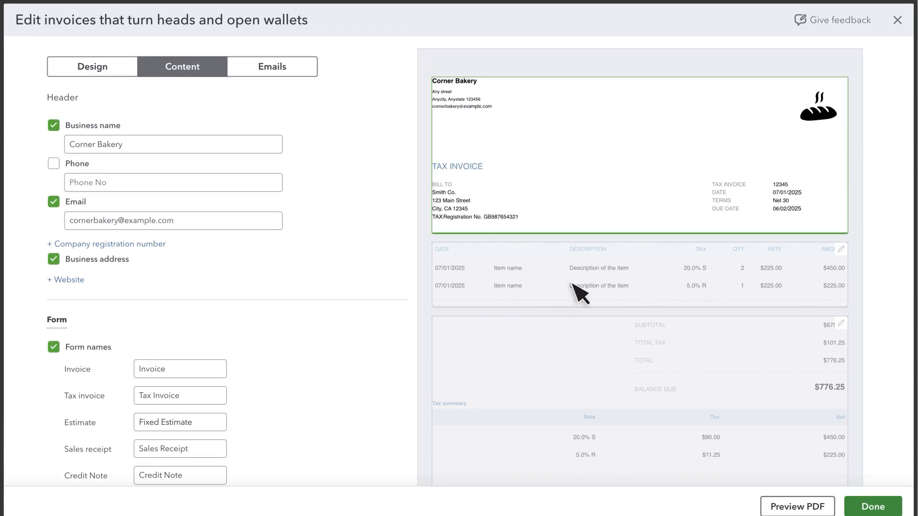
{"action": "left_click", "coordinate": [573, 286]}
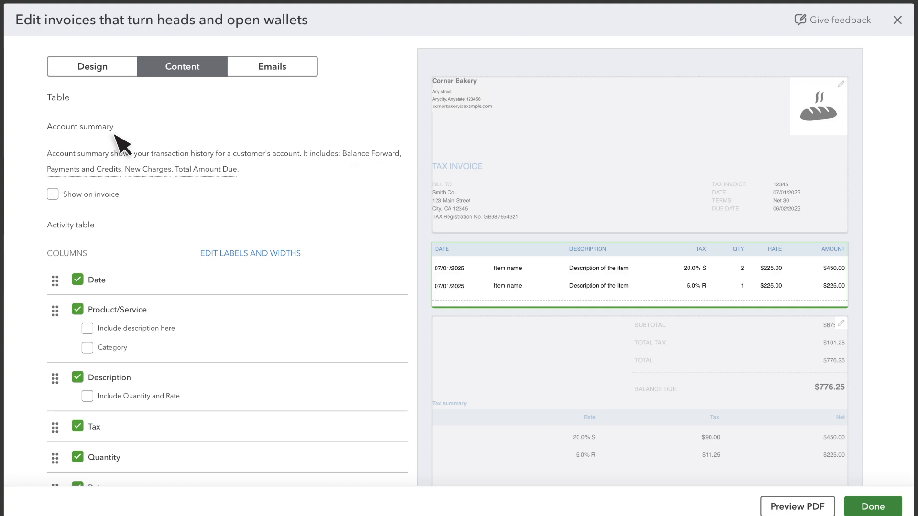
{"action": "left_click", "coordinate": [53, 194]}
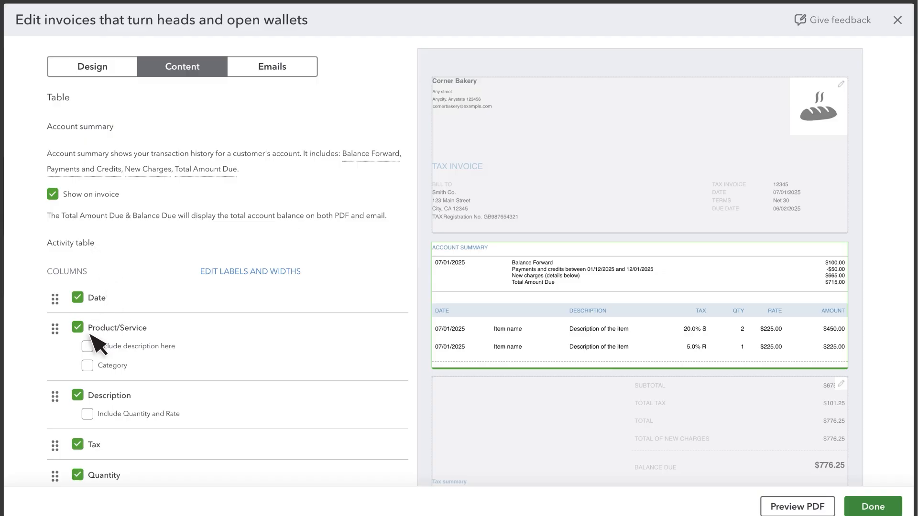
{"action": "scroll", "coordinate": [90, 397], "scroll_direction": "down", "scroll_amount": 3}
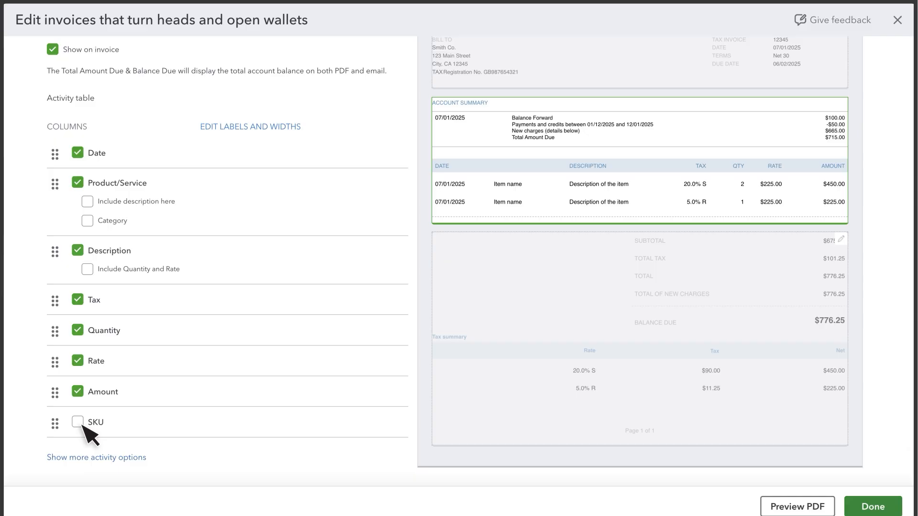
{"action": "left_click_drag", "start_coordinate": [57, 302], "coordinate": [58, 254]}
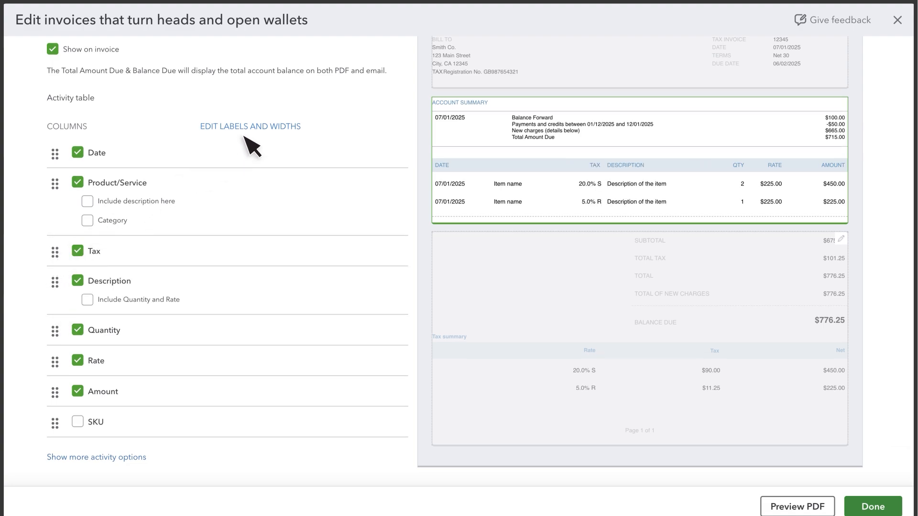
Label the Product/Service column of the activity table "Product/ Service"
{"action": "left_click", "coordinate": [257, 127]}
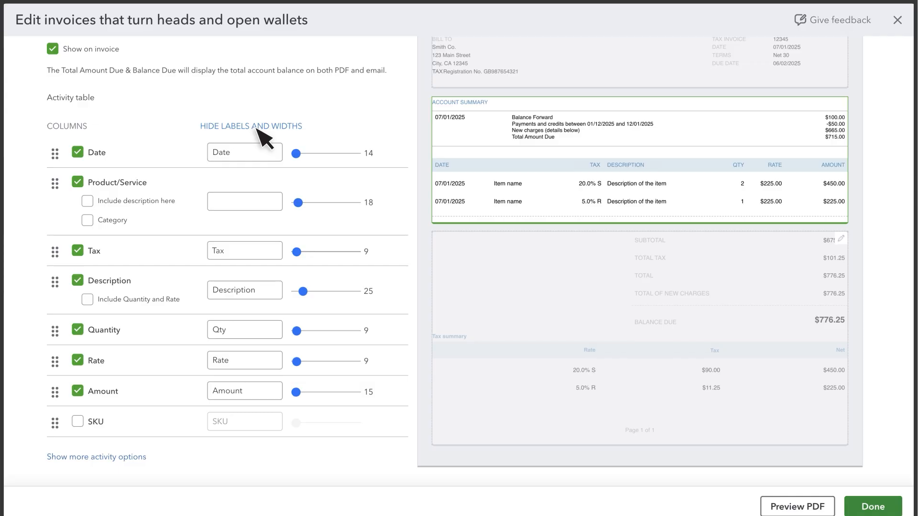
{"action": "left_click", "coordinate": [239, 203]}
{"action": "type", "text": "Pro"}
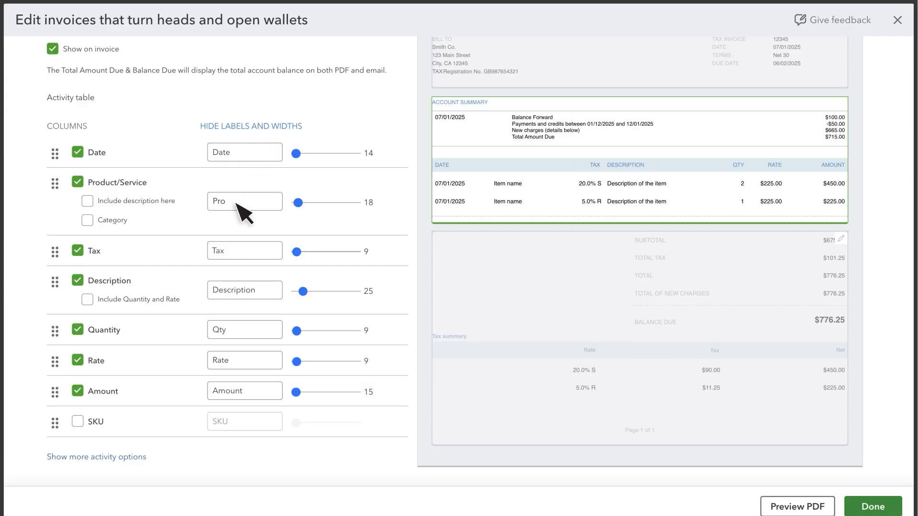
{"action": "type", "text": "duct/ Service"}
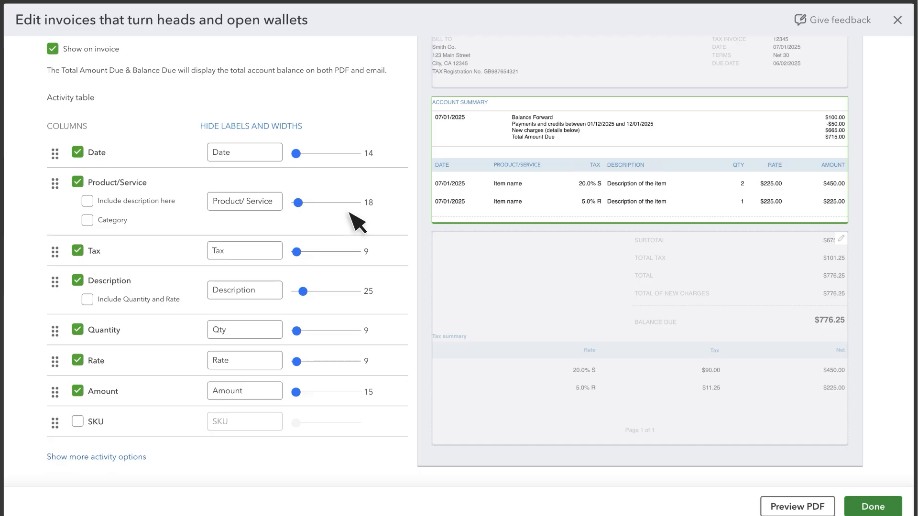
{"action": "left_click", "coordinate": [256, 129]}
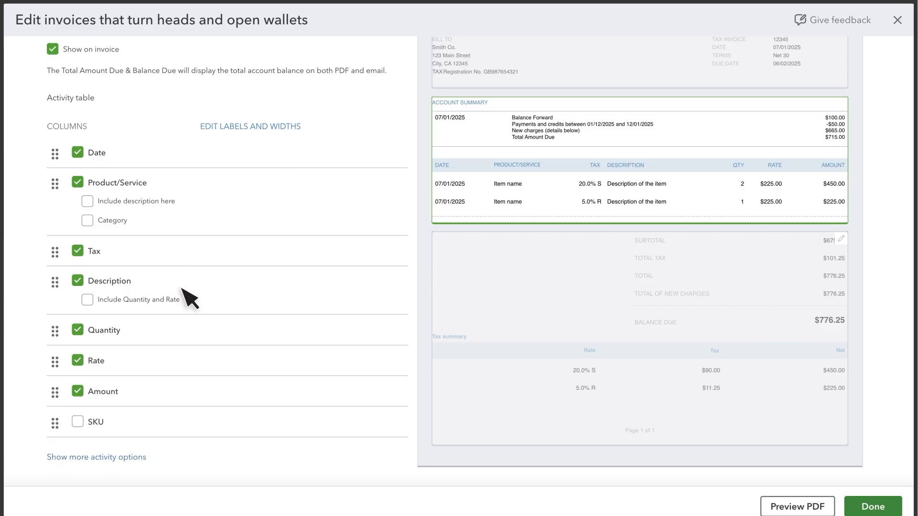
Review the additional activity options for the invoice table
{"action": "left_click", "coordinate": [100, 458]}
{"action": "scroll", "coordinate": [101, 458], "scroll_direction": "down", "scroll_amount": 5}
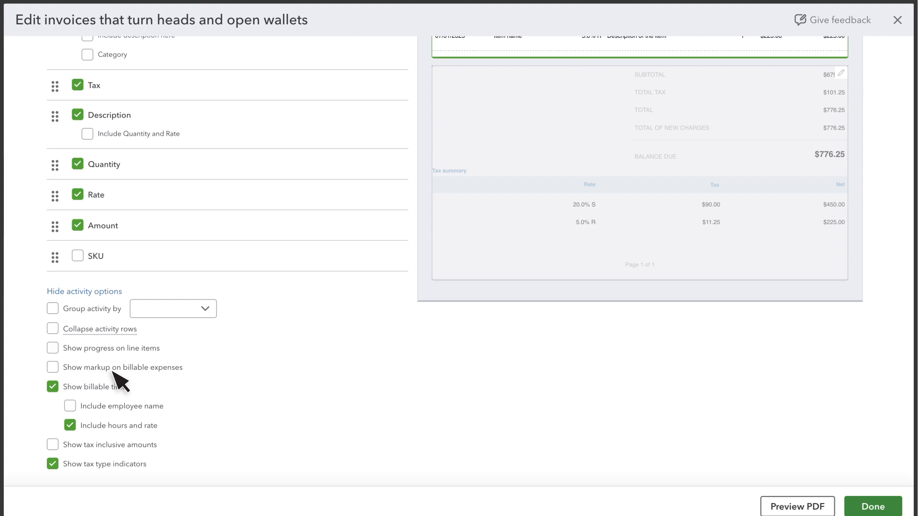
{"action": "scroll", "coordinate": [466, 409], "scroll_direction": "up", "scroll_amount": 15}
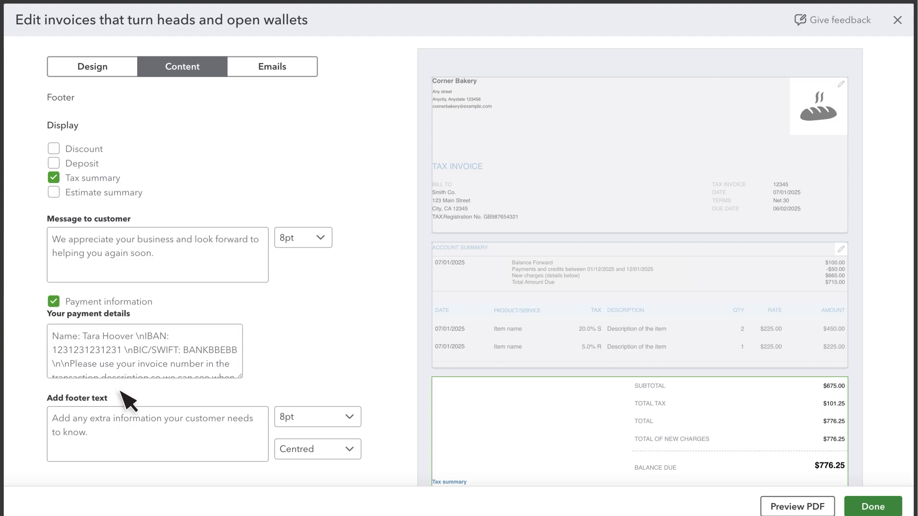
Turn on the PDF attachment for invoice emails and review the standard email settings
{"action": "left_click", "coordinate": [275, 71]}
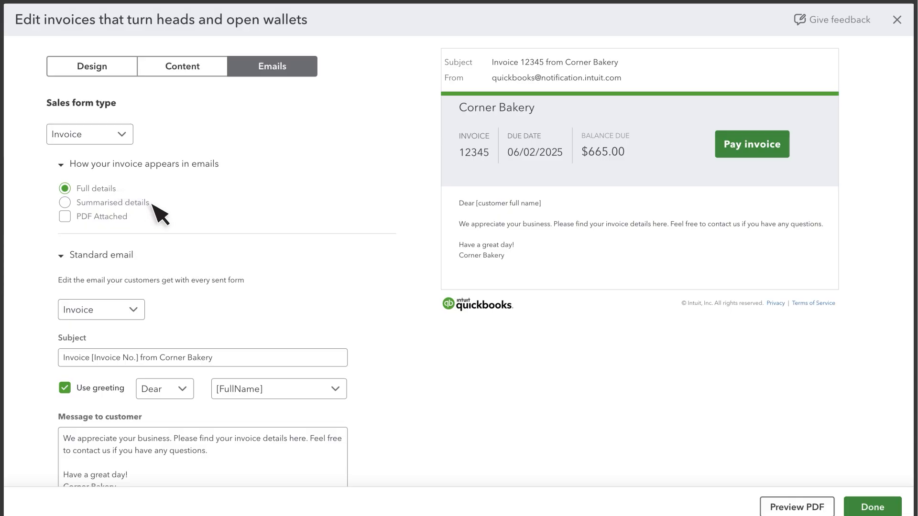
{"action": "left_click", "coordinate": [65, 216]}
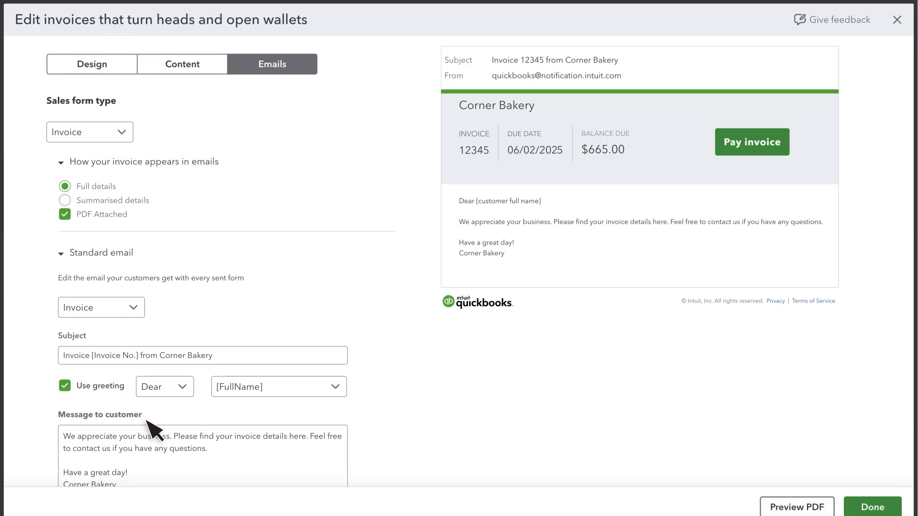
{"action": "scroll", "coordinate": [146, 423], "scroll_direction": "down", "scroll_amount": 3}
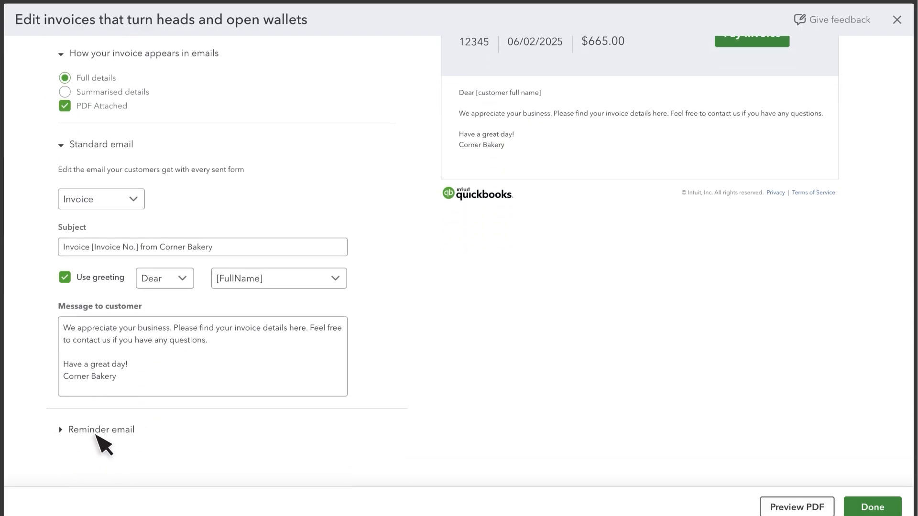